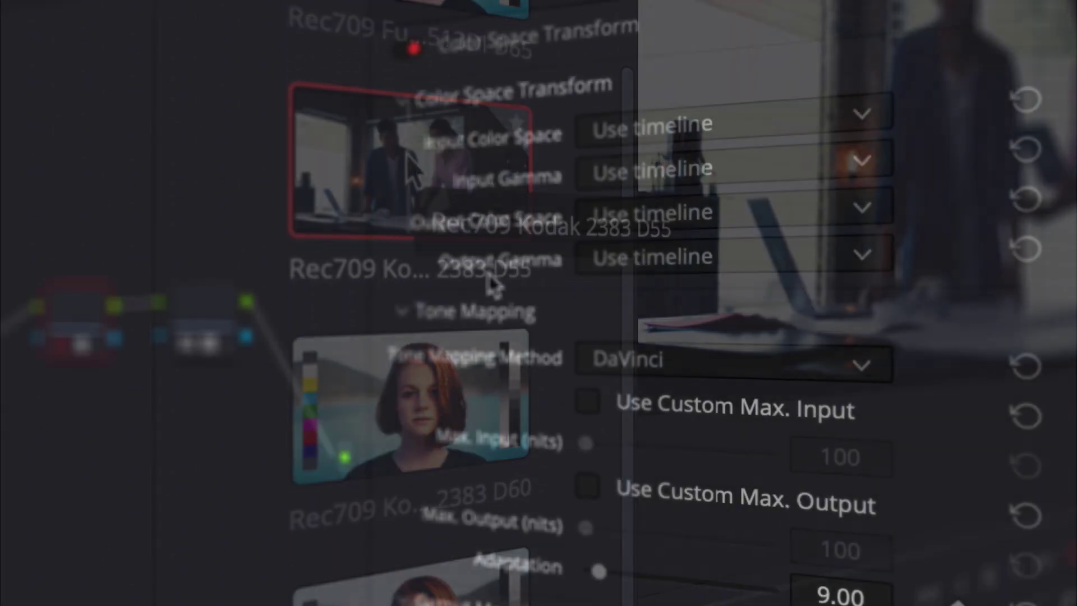
Step: Pick Cineon Film Log output gamma, then save DaVinci YRGB Color Managed with the DaVinci Wide Gamut preset
left_click(676, 263)
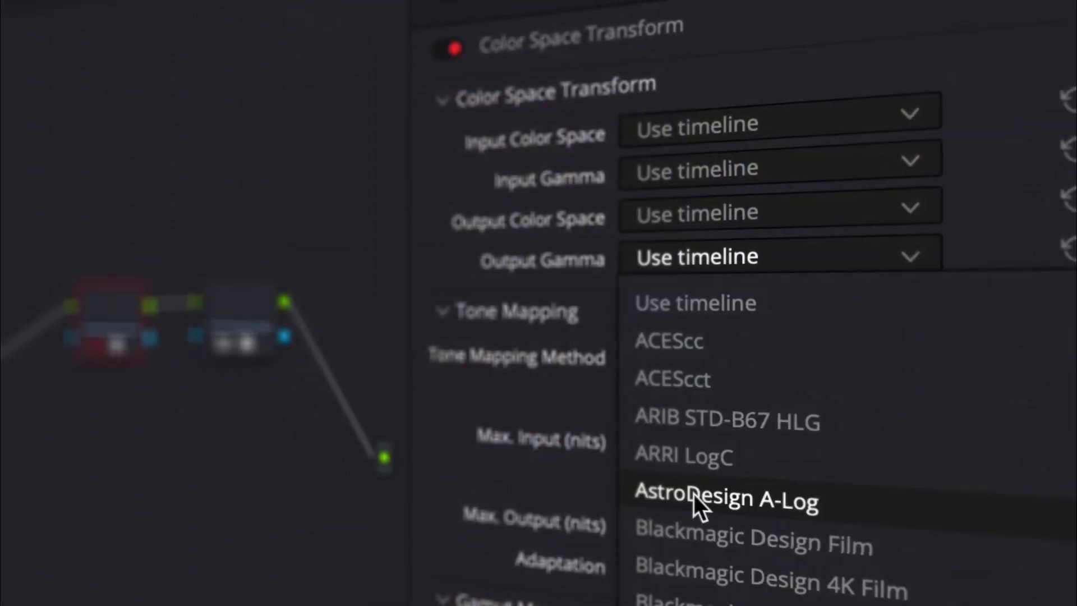
scroll(708, 531, "down", 5)
scroll(724, 548, "down", 1)
scroll(737, 539, "down", 1)
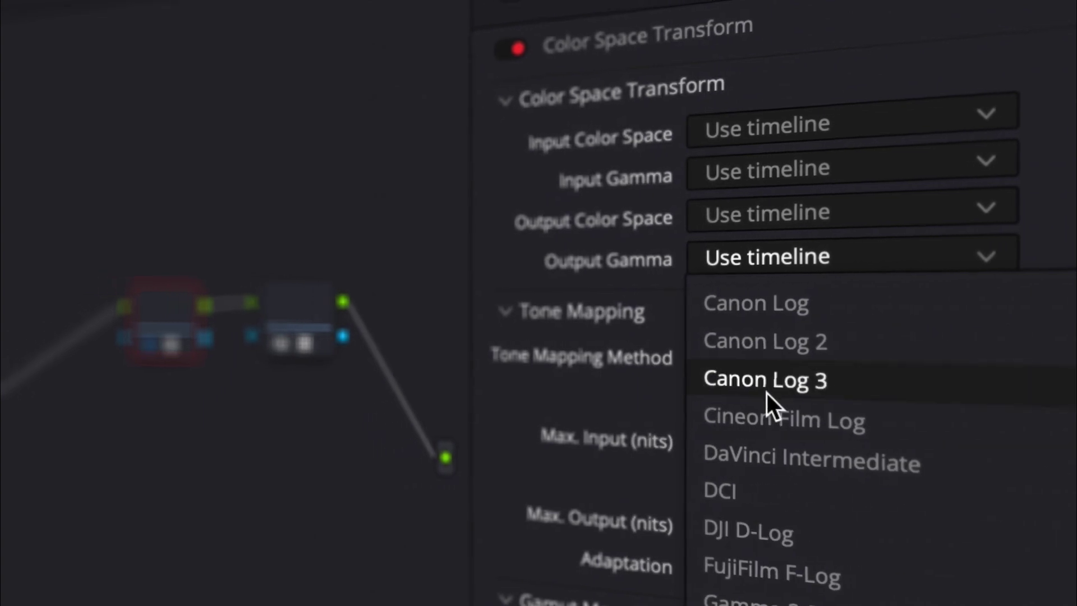
left_click(823, 420)
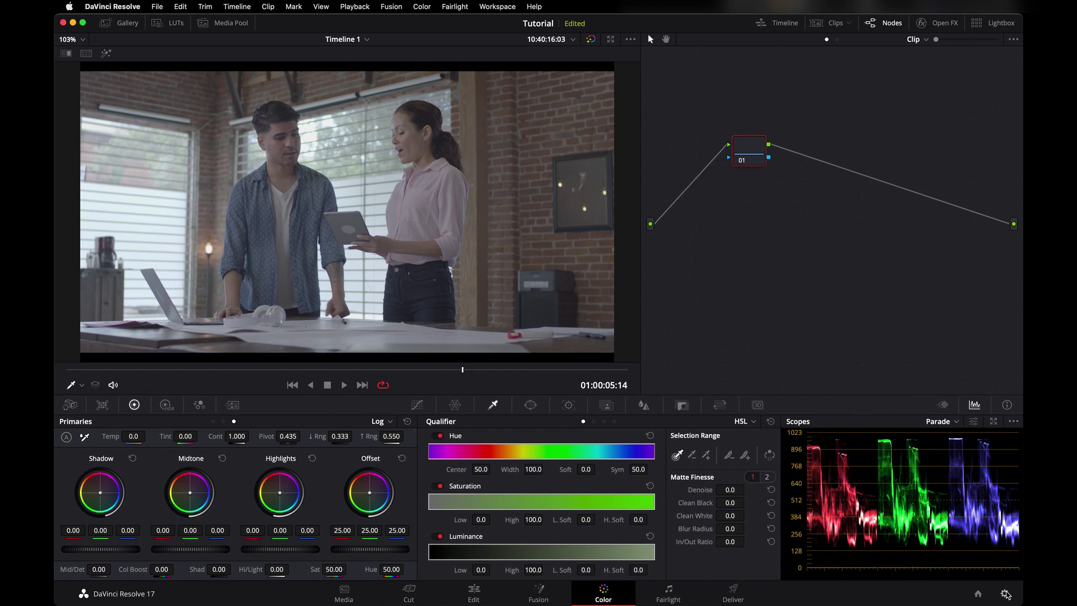
left_click(1007, 595)
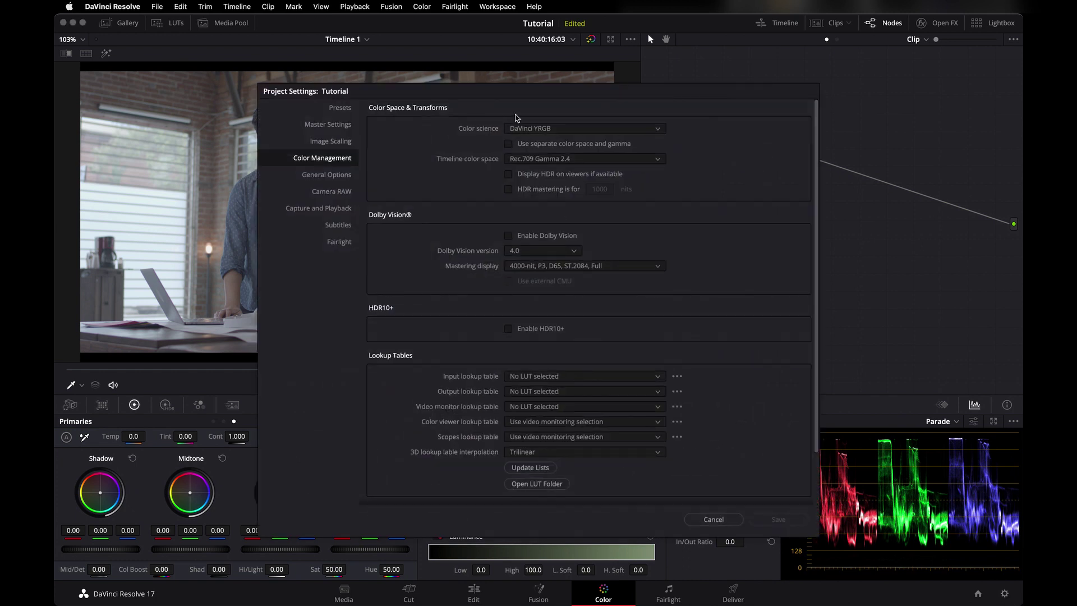
left_click(523, 131)
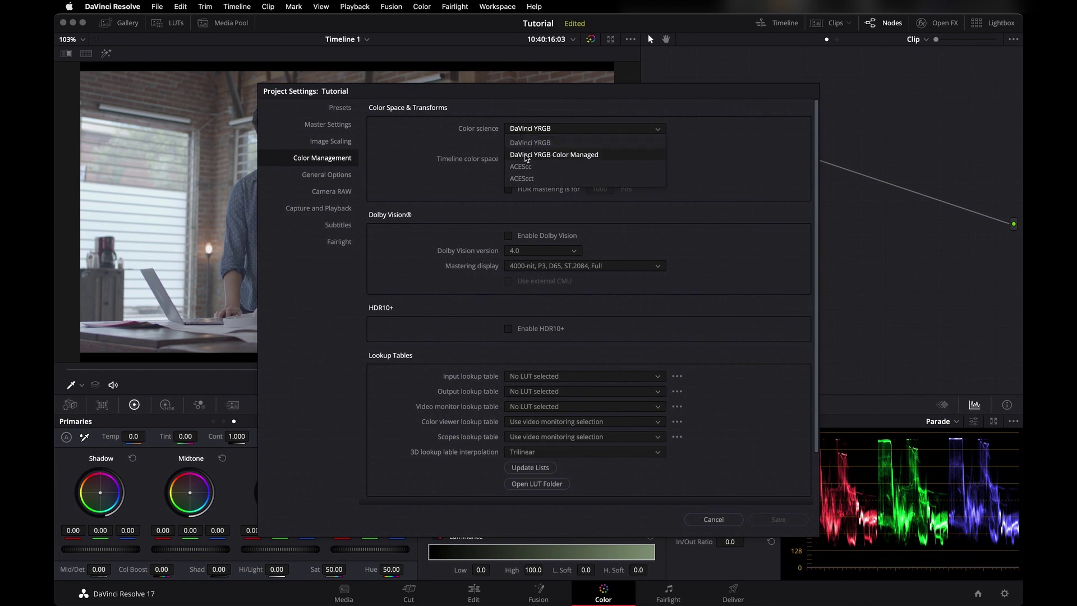
left_click(526, 156)
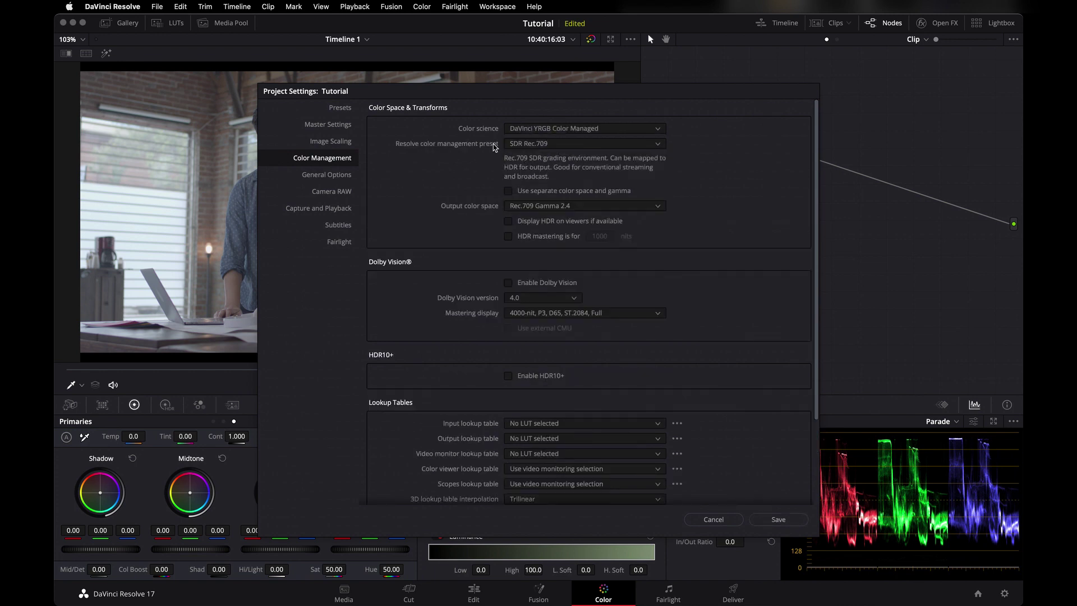
left_click(519, 145)
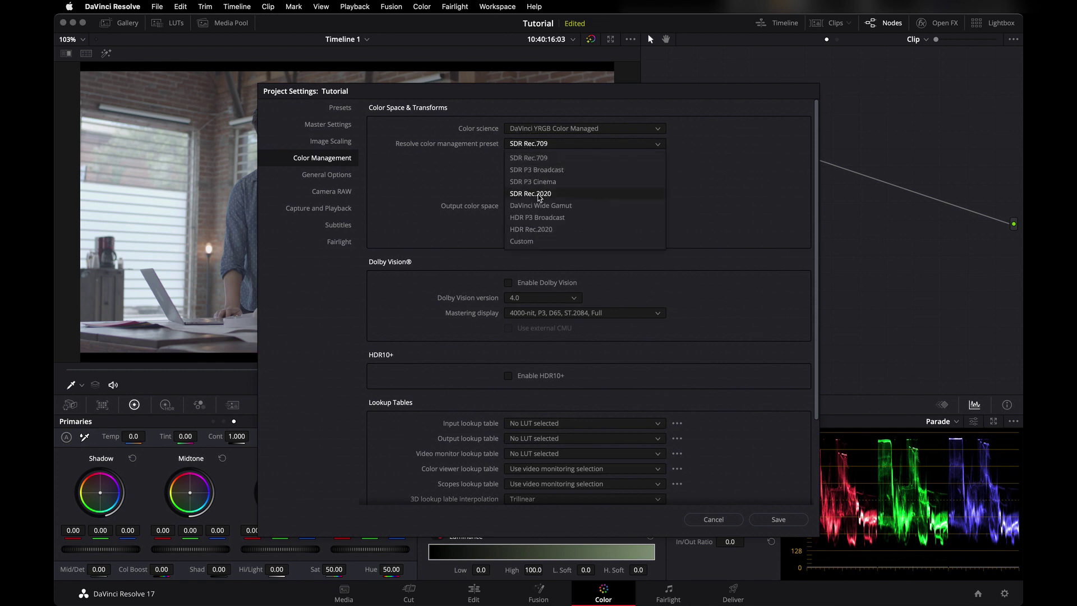
left_click(541, 207)
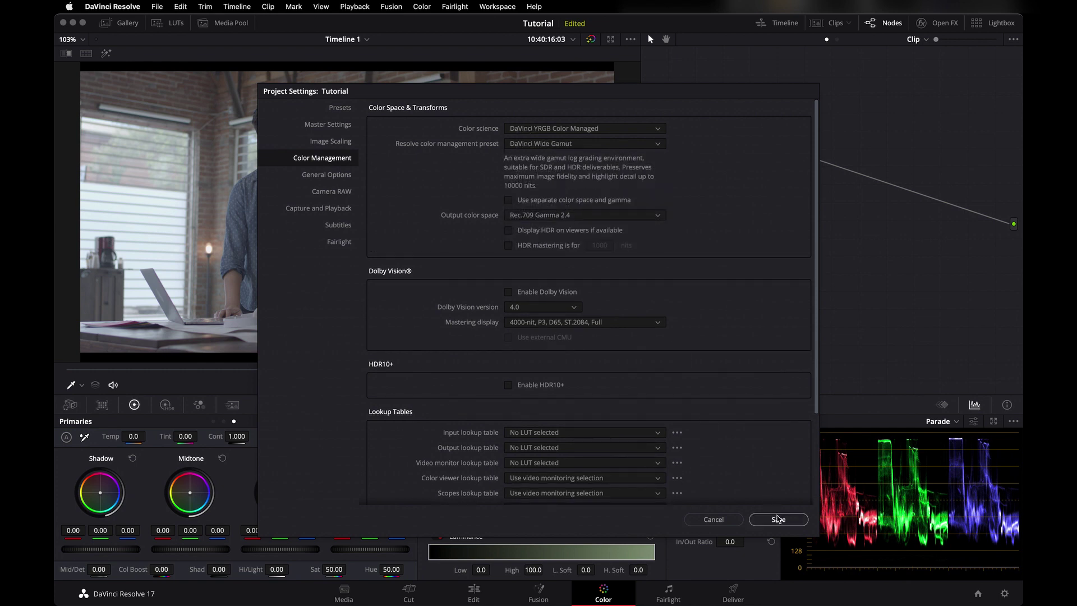
left_click(778, 519)
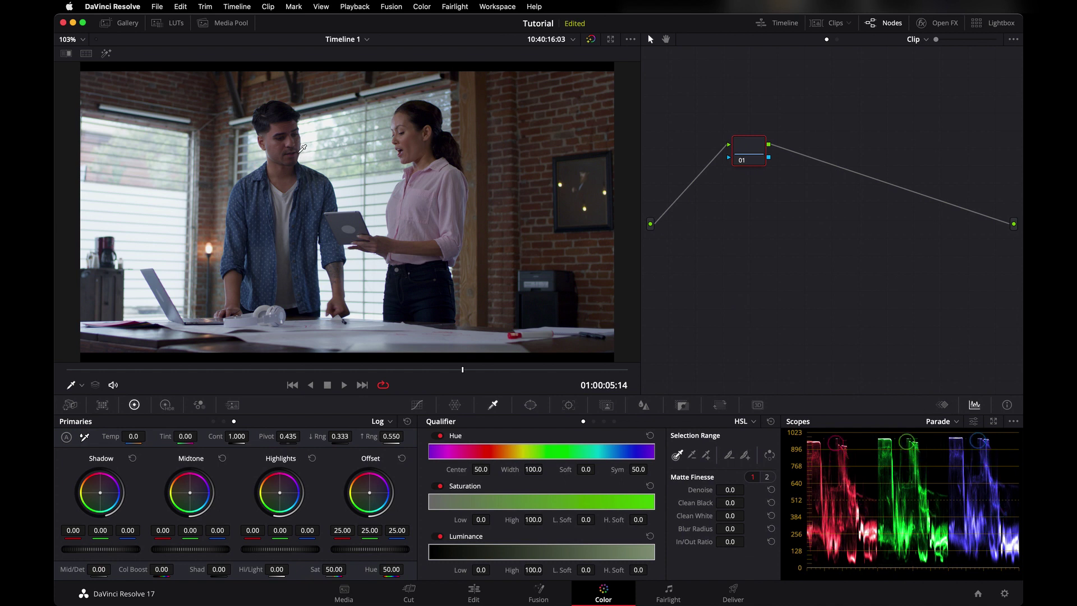
Step: Move node 01 toward the graph centre and show the Film Looks LUT collection
left_click_drag(747, 151, 797, 165)
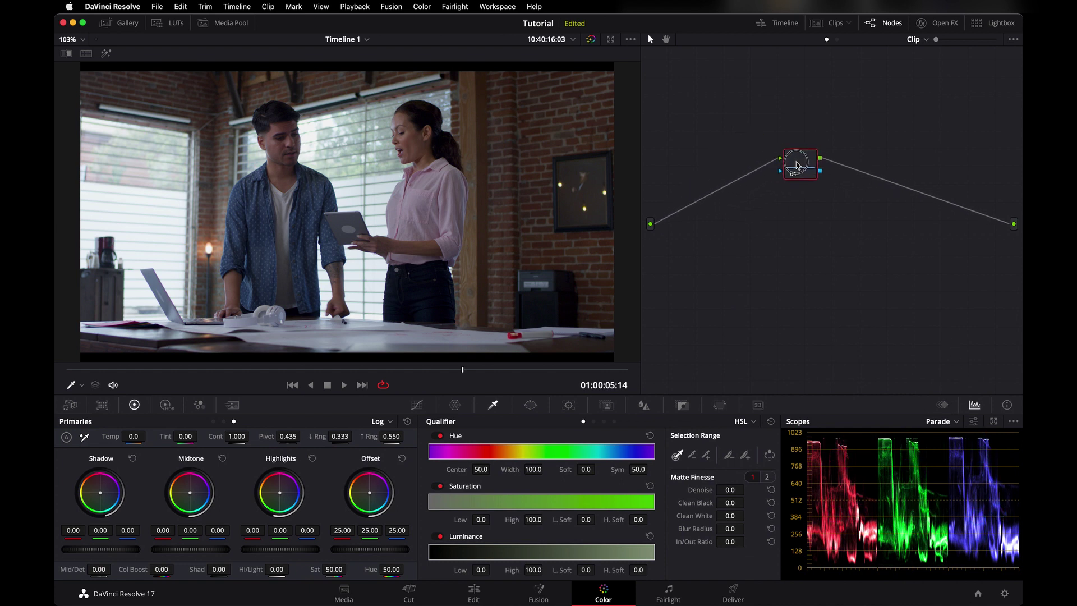
left_click(174, 24)
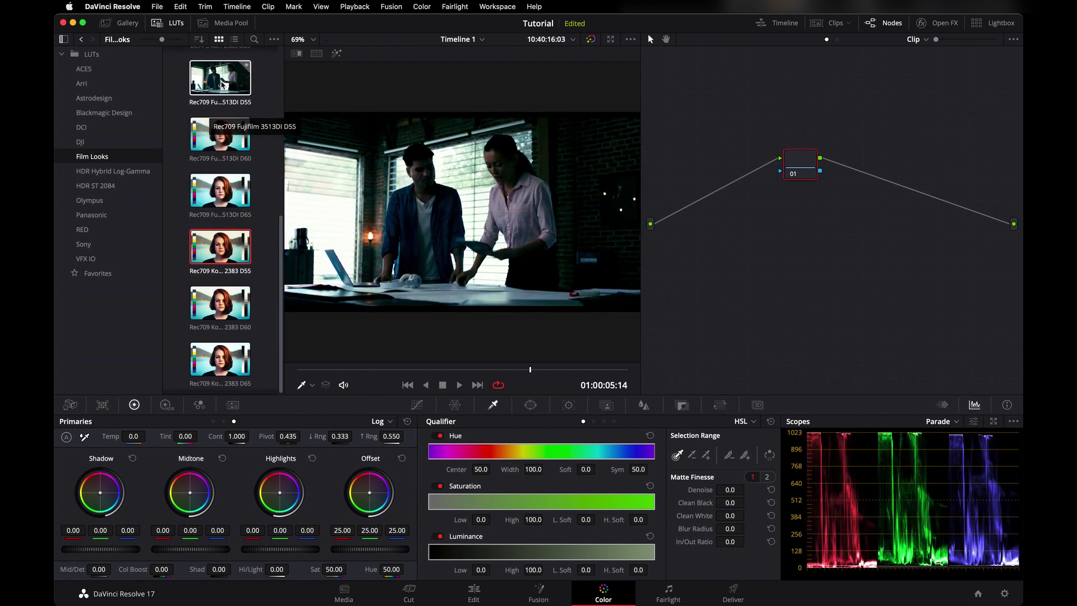
Step: Turn off LUT live preview and apply Rec709 Kodak 2383 D55 to node 01
left_click(274, 40)
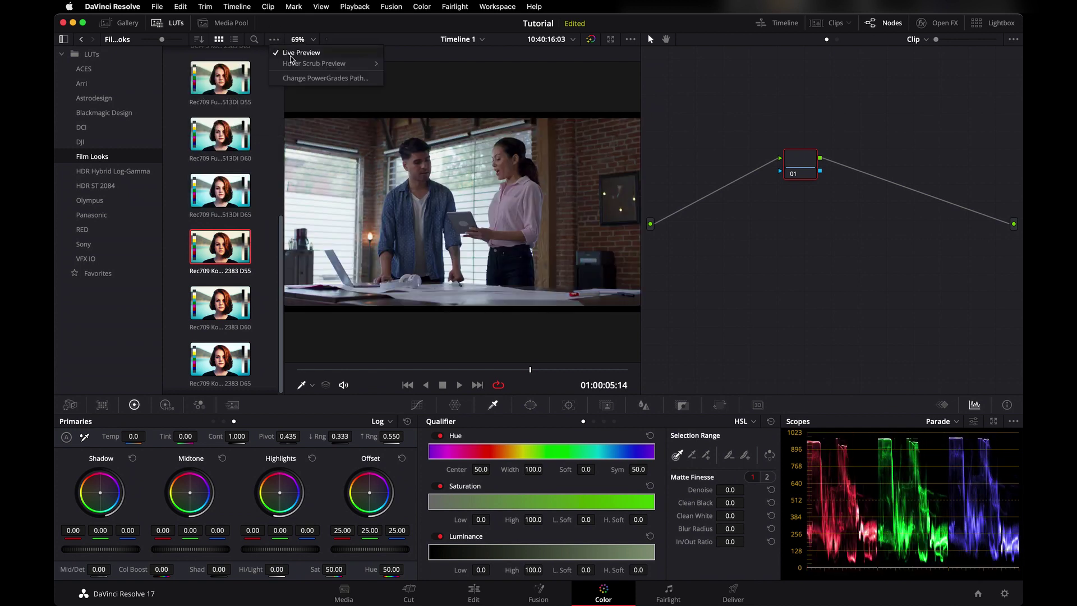
left_click(289, 56)
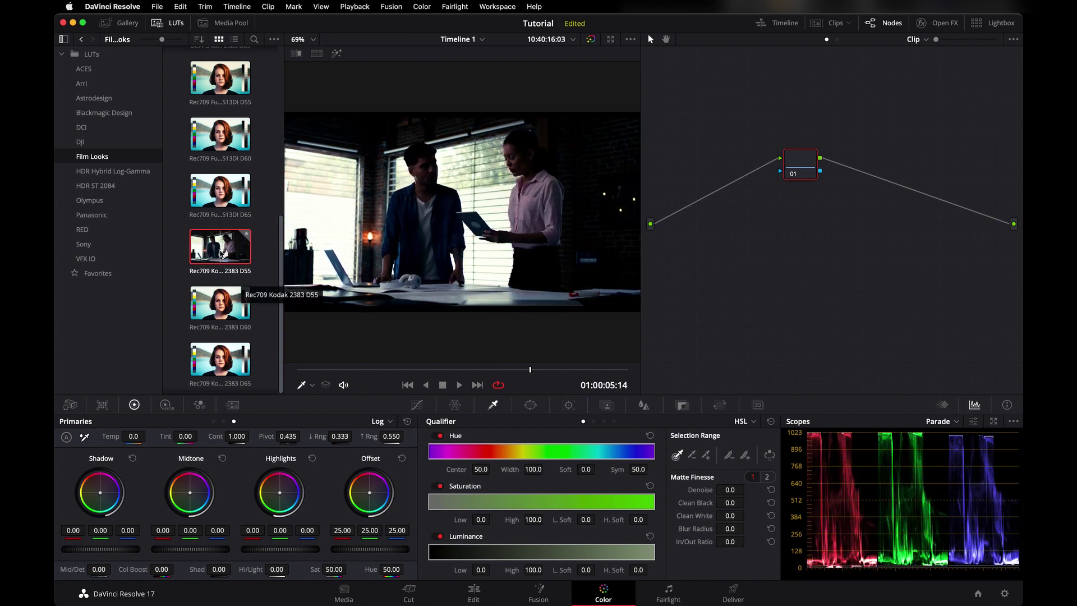
right_click(222, 253)
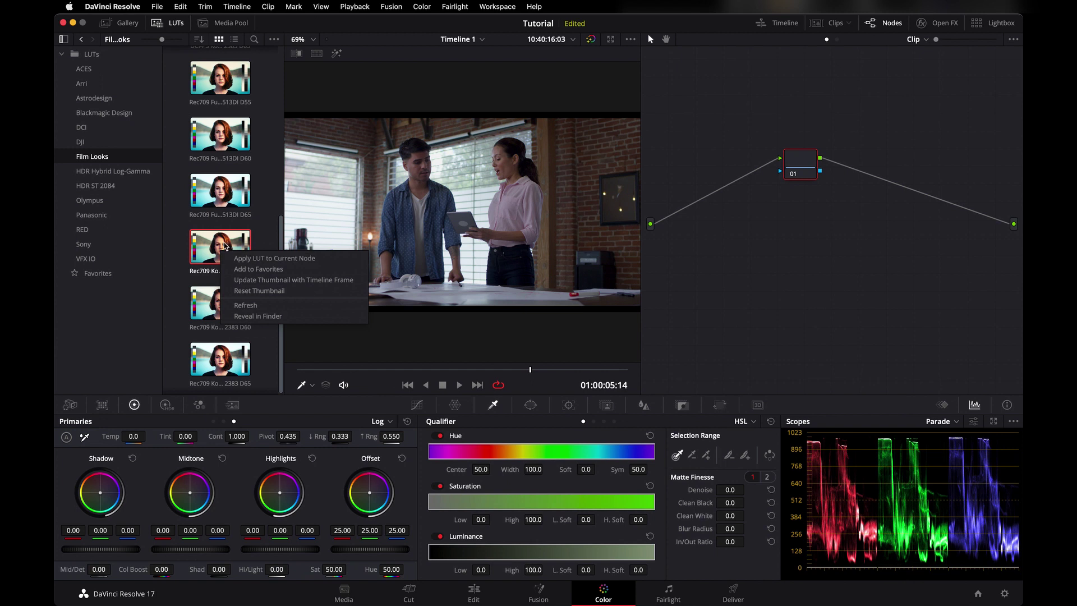
left_click(220, 247)
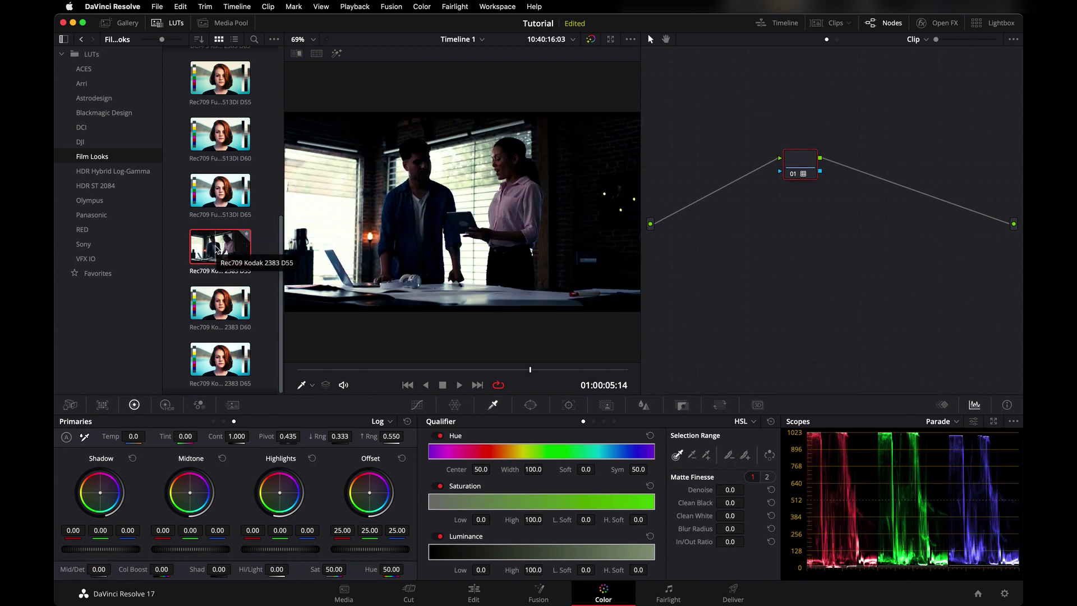
left_click(170, 22)
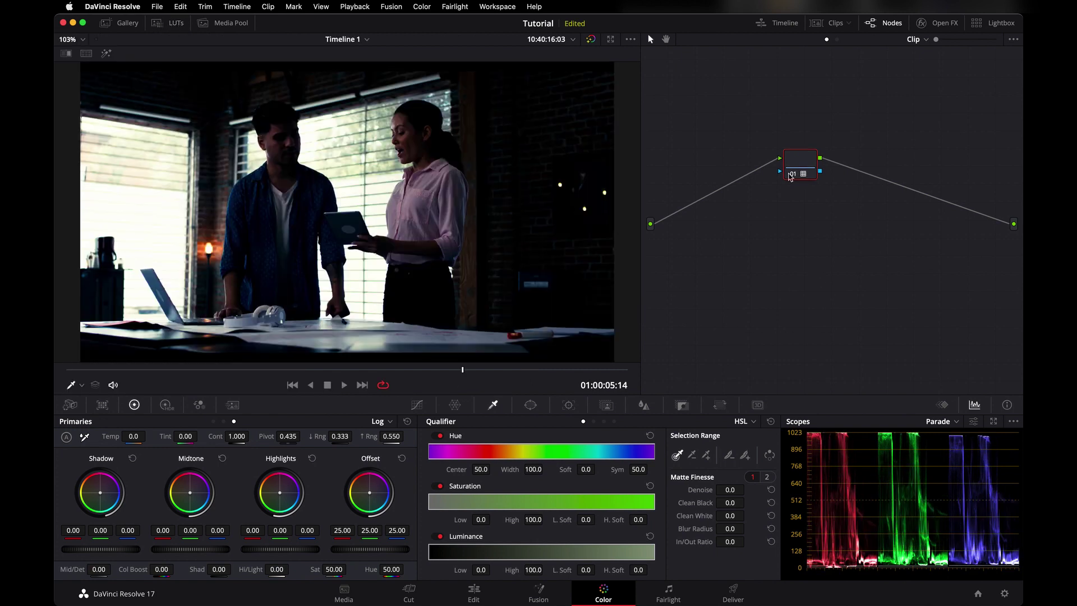
Step: Add serial node 02 after node 01, with node 01 placed to its left
left_click_drag(790, 177, 818, 182)
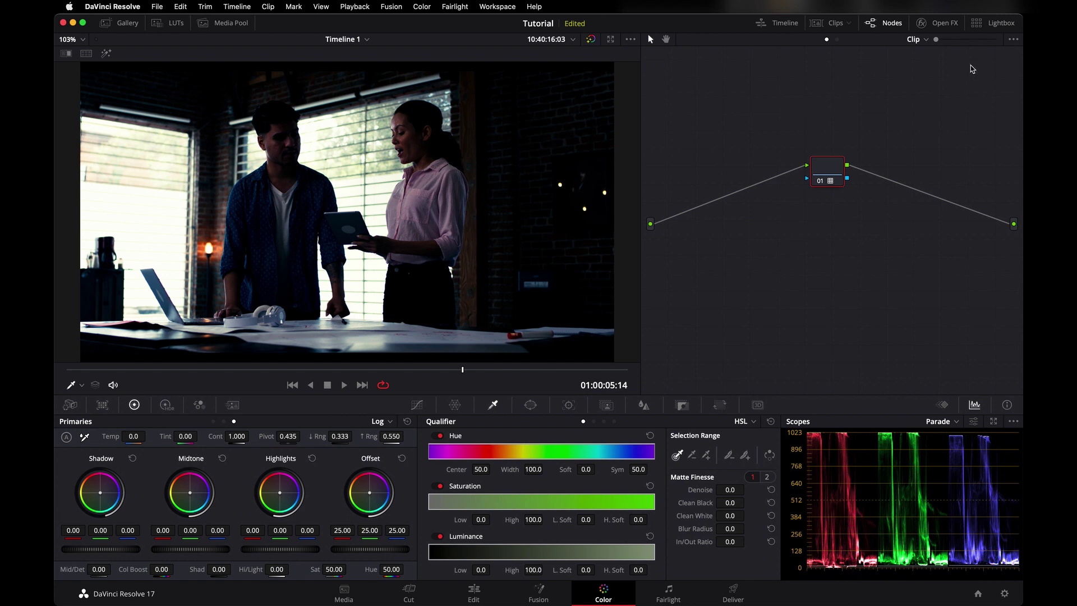
left_click_drag(835, 173, 855, 177)
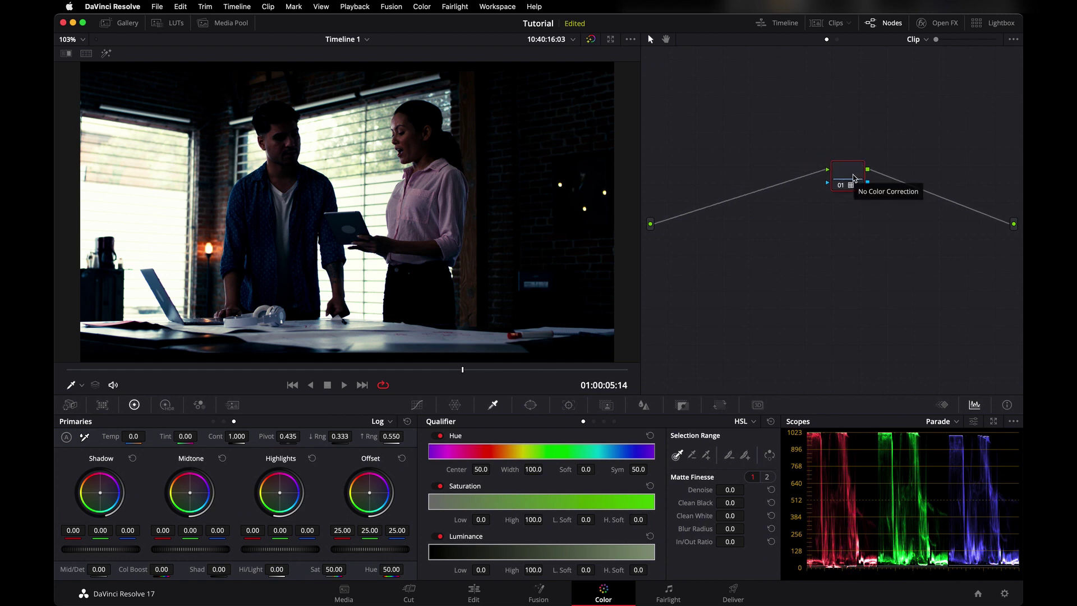
left_click_drag(854, 177, 866, 175)
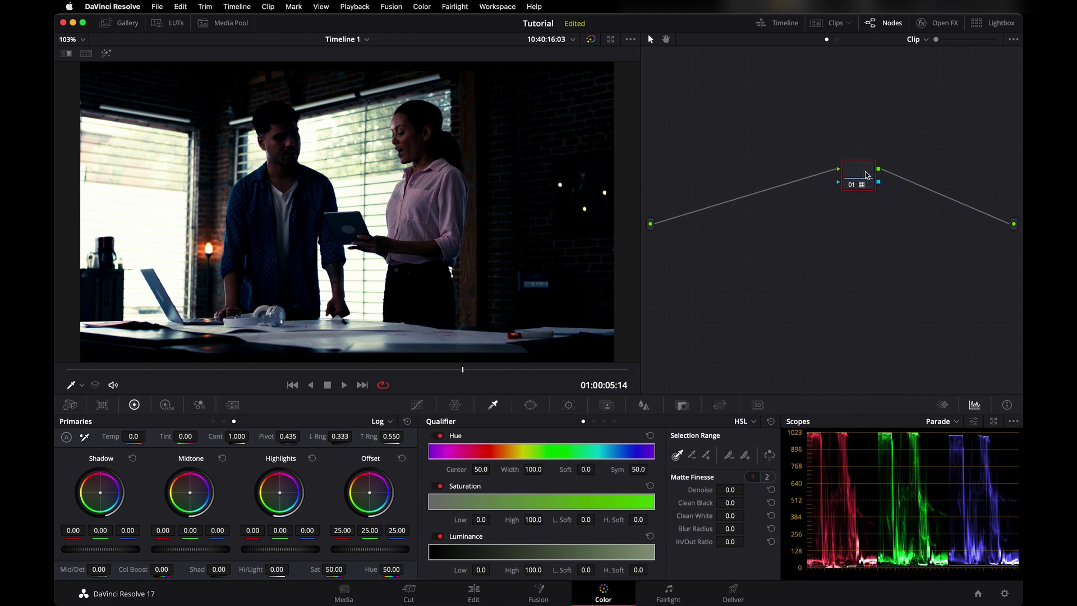
key("alt+s")
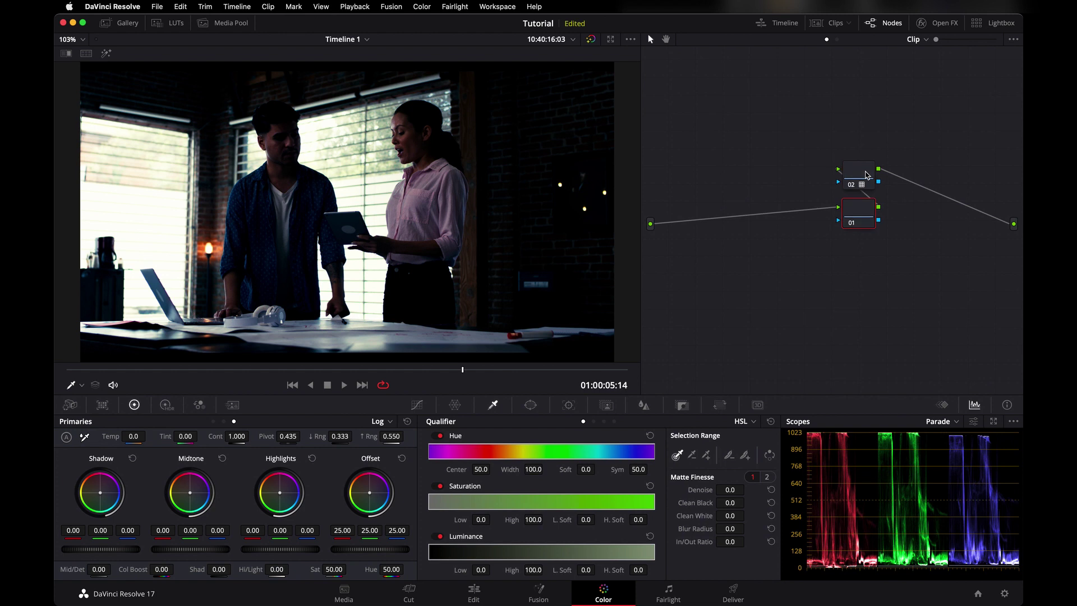
left_click_drag(854, 214, 791, 176)
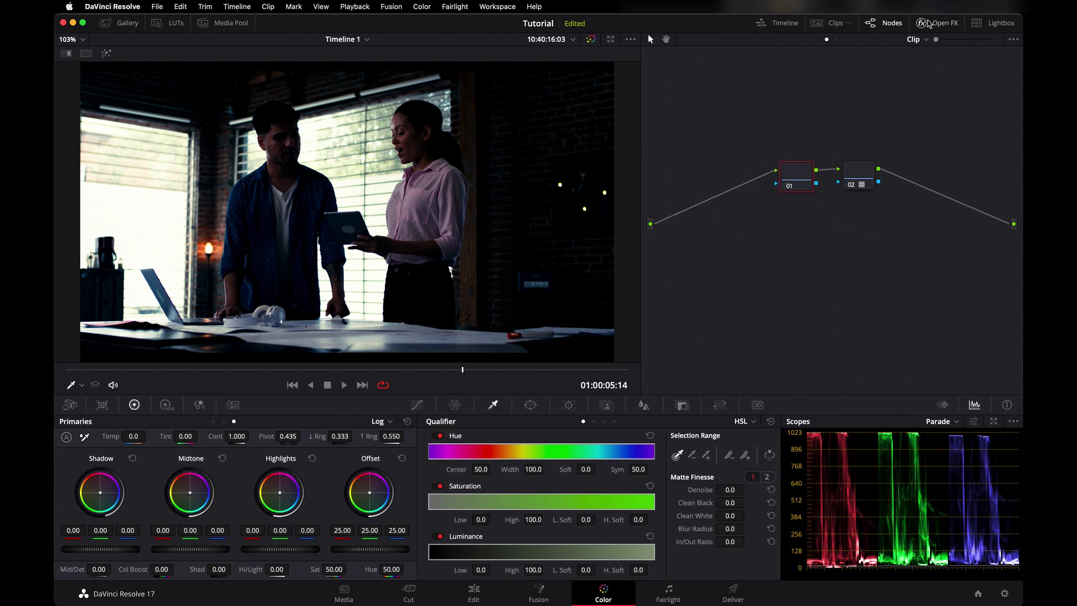
left_click(935, 26)
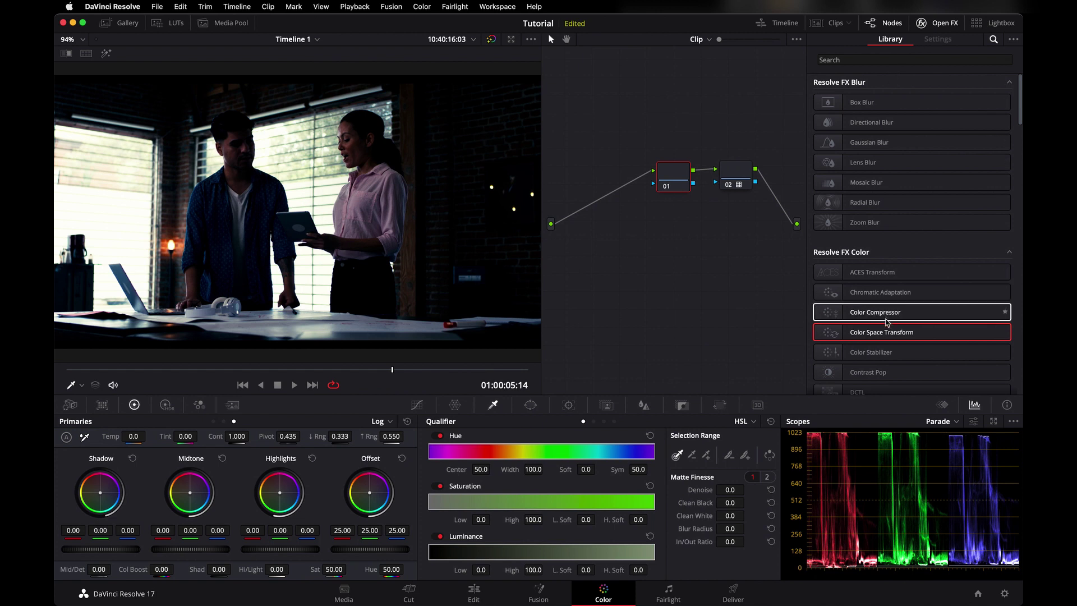
Step: Apply a Color Space Transform to node 01 with Cineon Film Log output gamma
left_click_drag(886, 333, 675, 177)
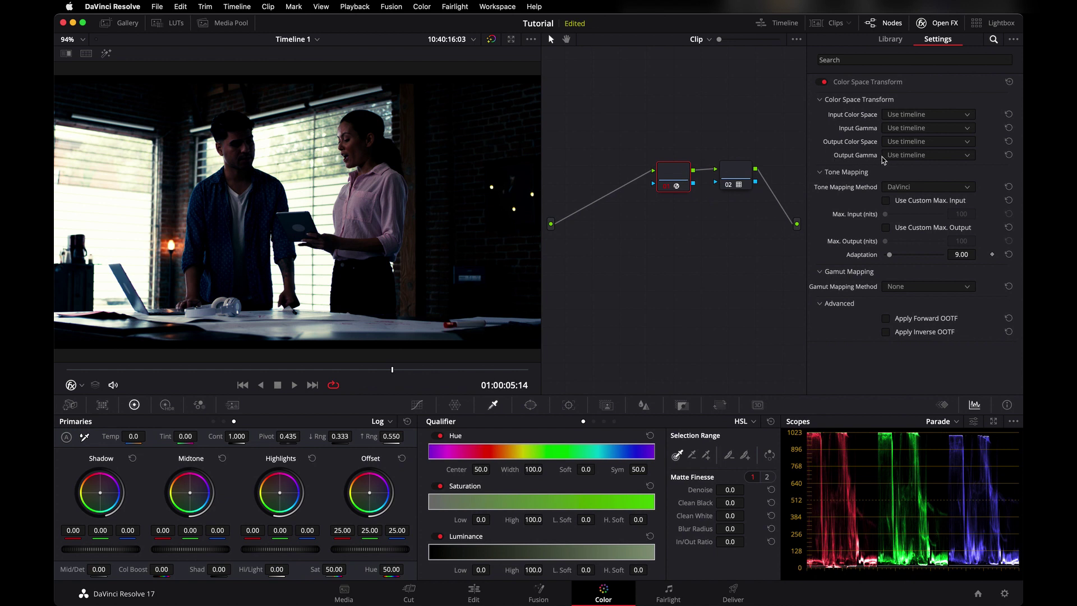
left_click(906, 157)
scroll(906, 192, "down", 2)
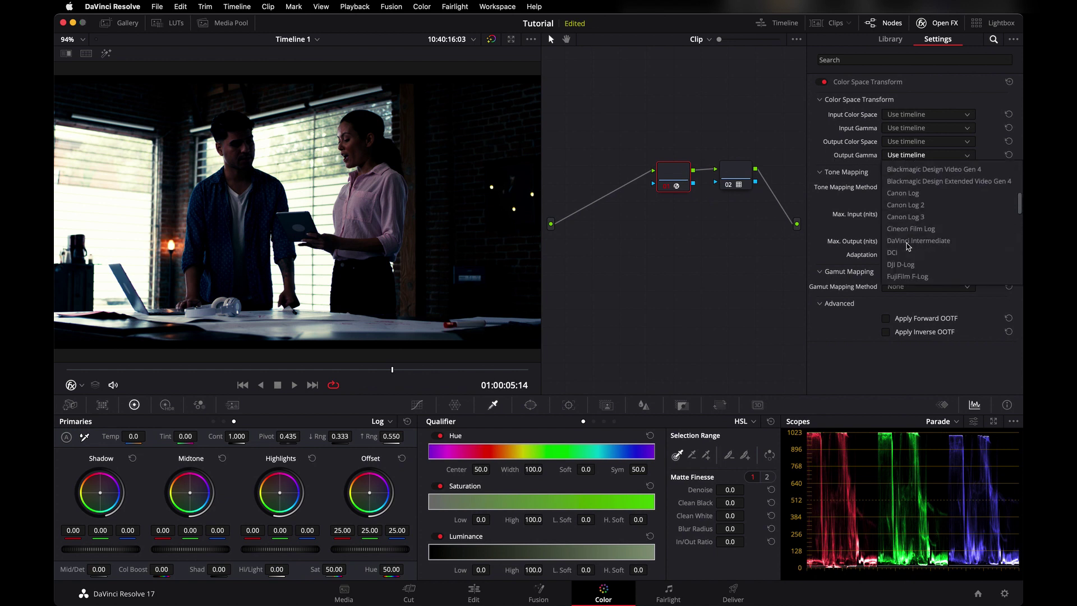
scroll(907, 194, "down", 2)
scroll(907, 197, "down", 2)
scroll(908, 201, "down", 2)
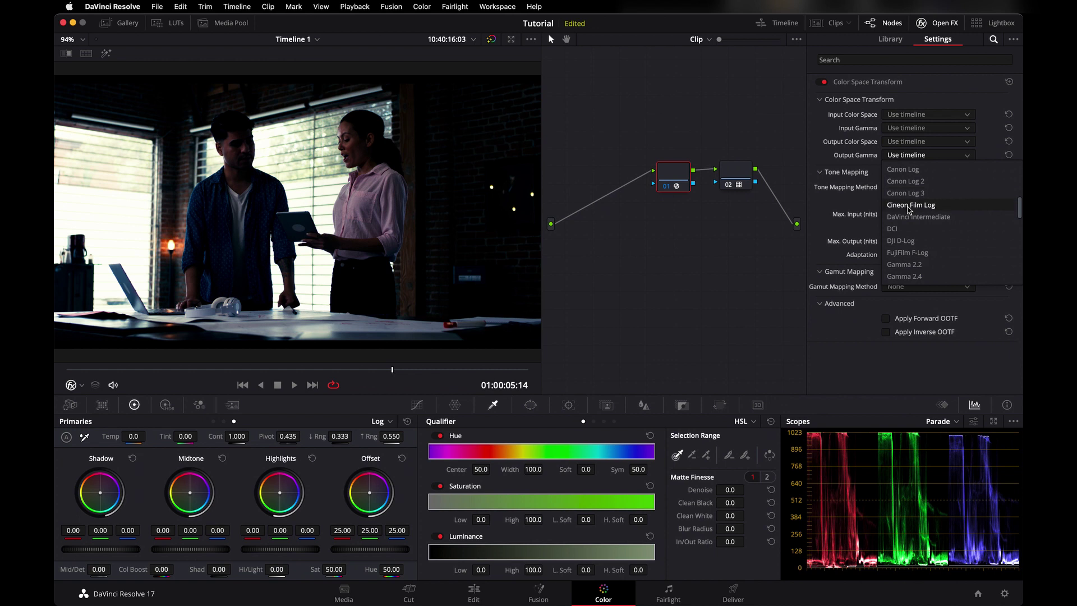
left_click(916, 207)
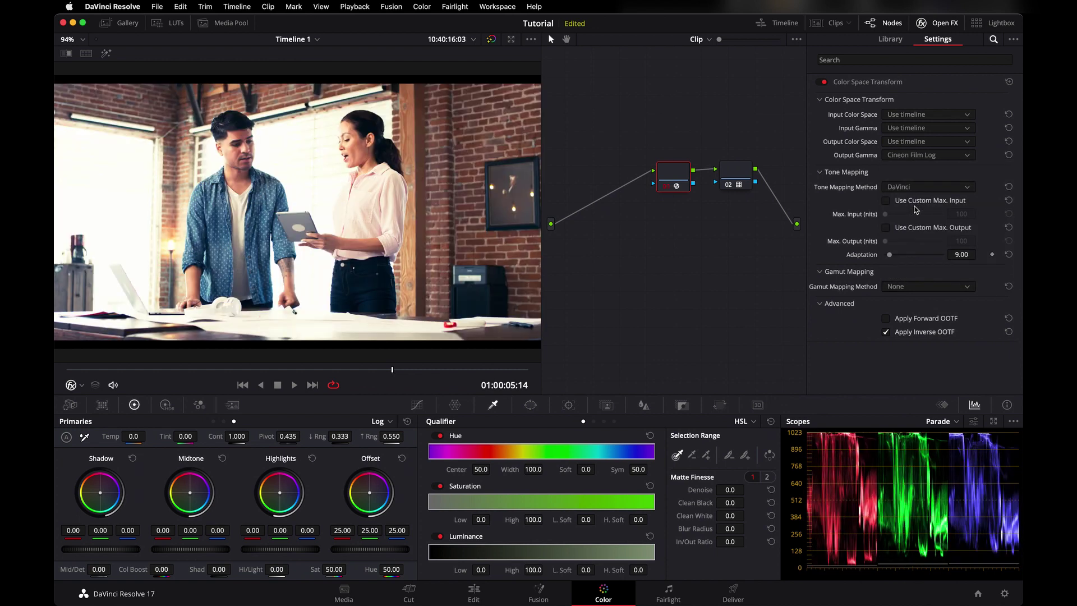
left_click(944, 26)
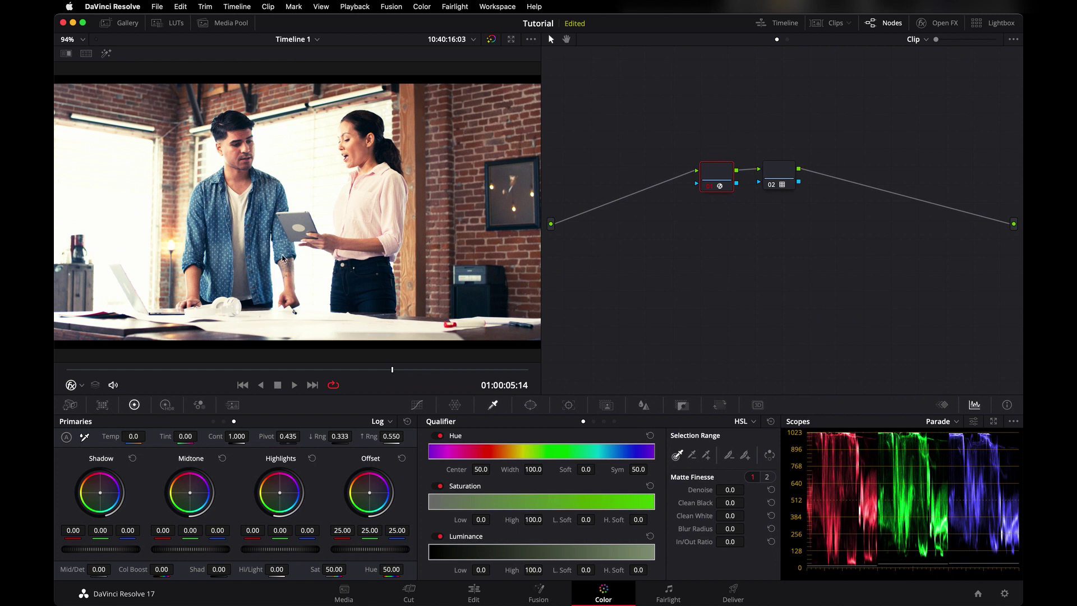
Step: Select both grade nodes, toggle them off and on to compare, then add a node before them
left_click_drag(722, 145, 796, 191)
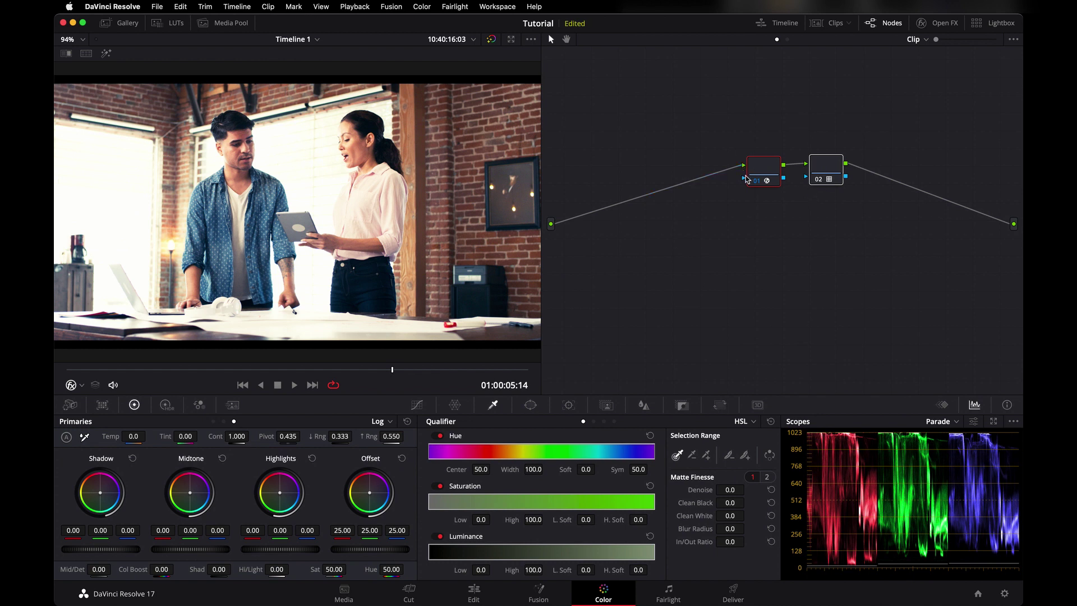
key("alt+d")
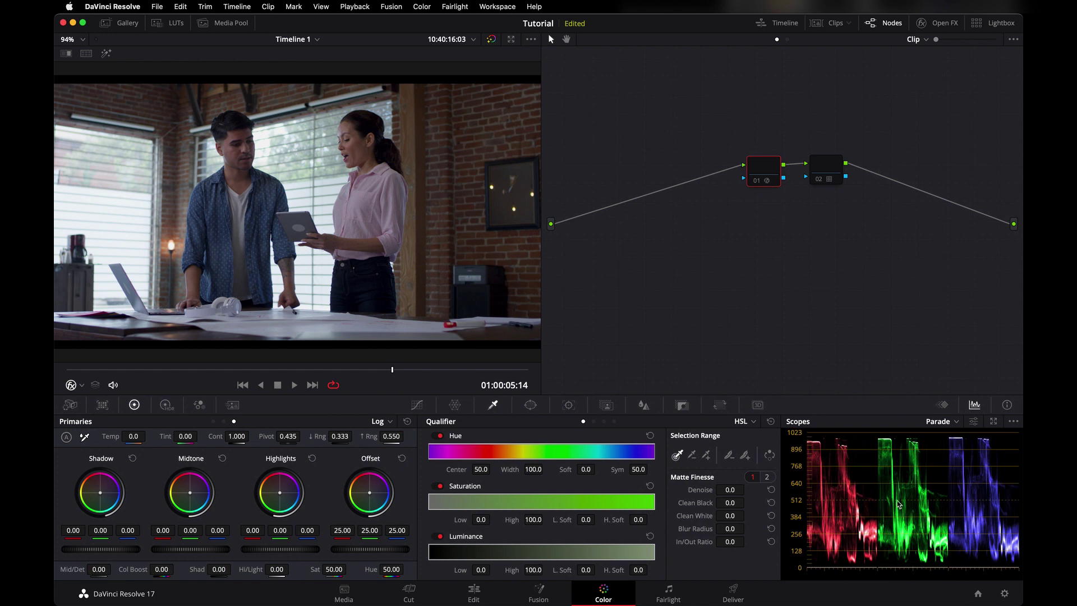
key("alt+d")
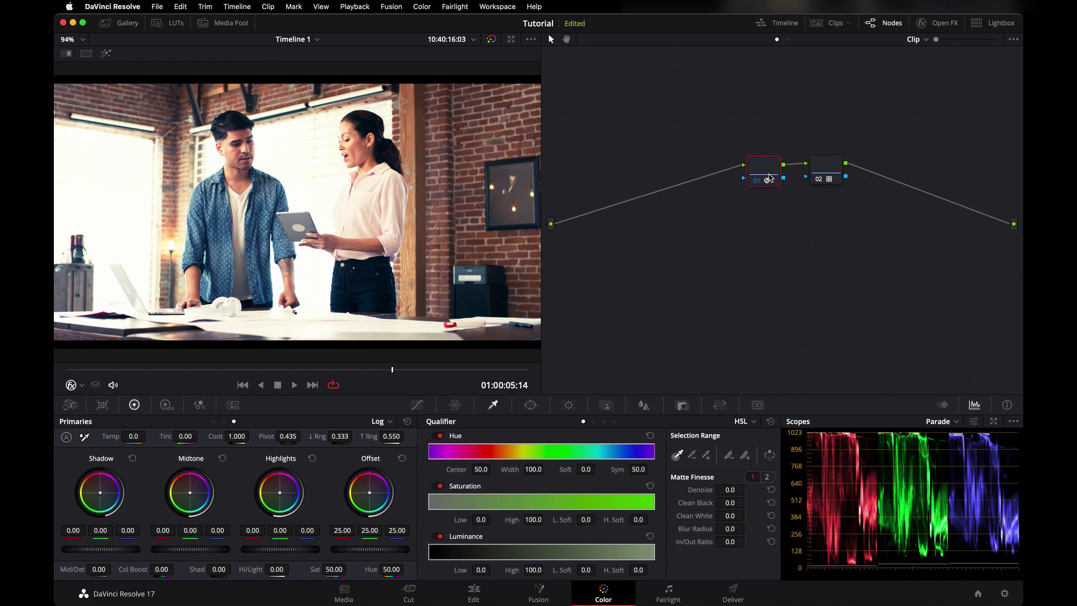
key("shift+s")
Step: Qualify node 01 to the highlights with luminance low 61.5 and softness 19.5
left_click_drag(763, 205, 666, 159)
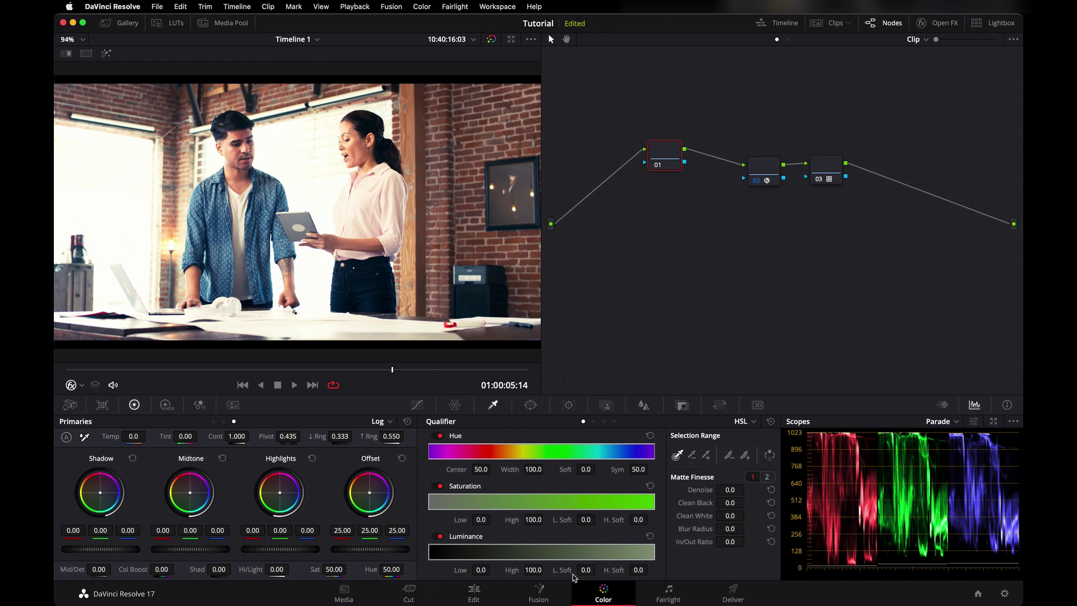
left_click_drag(581, 570, 686, 576)
left_click_drag(479, 570, 584, 570)
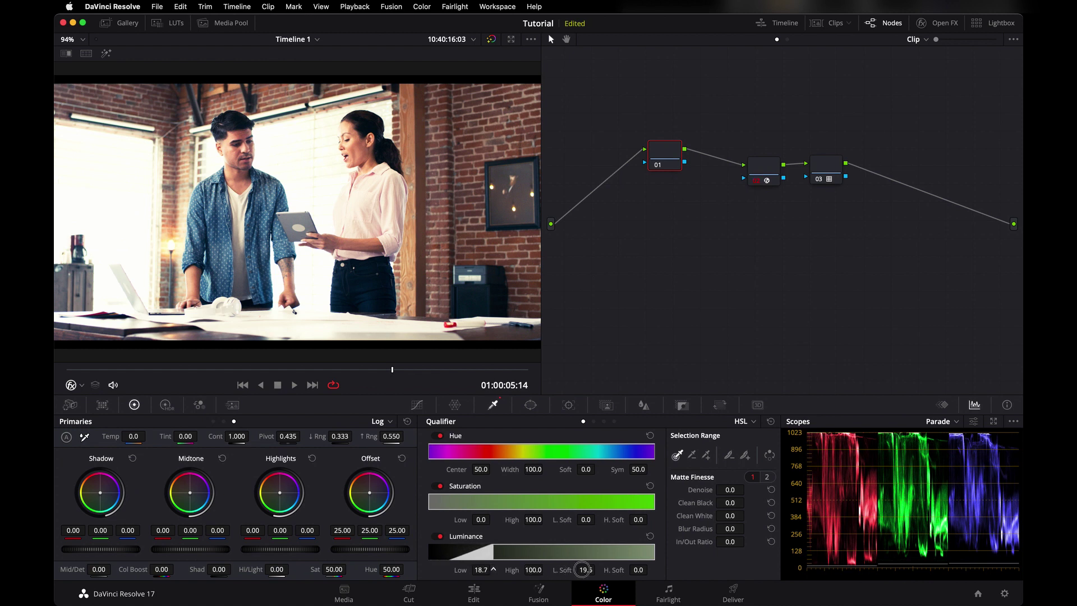
left_click_drag(584, 570, 741, 536)
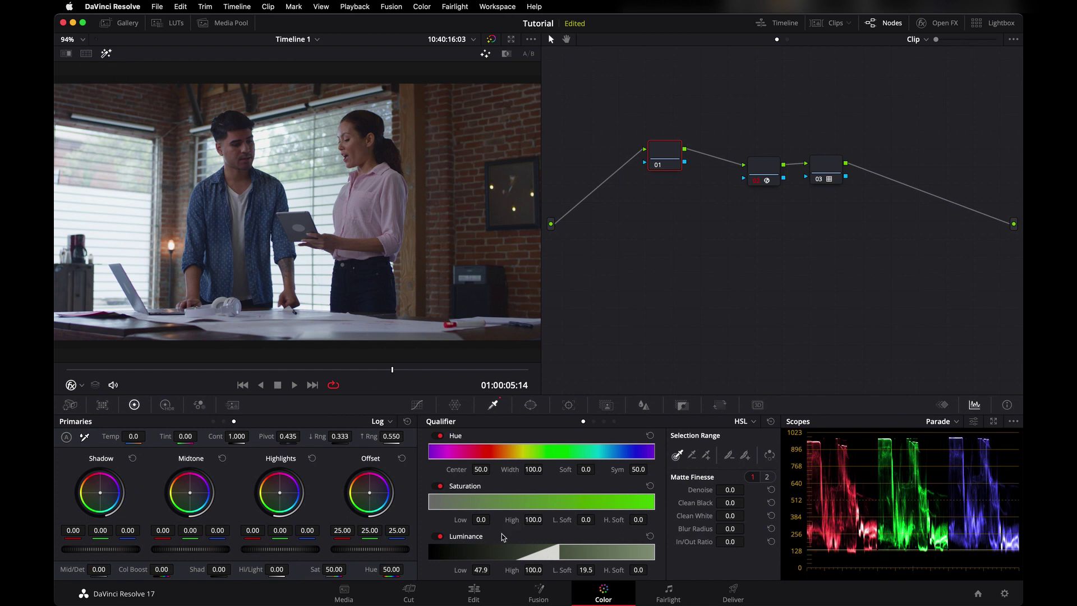
left_click_drag(480, 569, 562, 562)
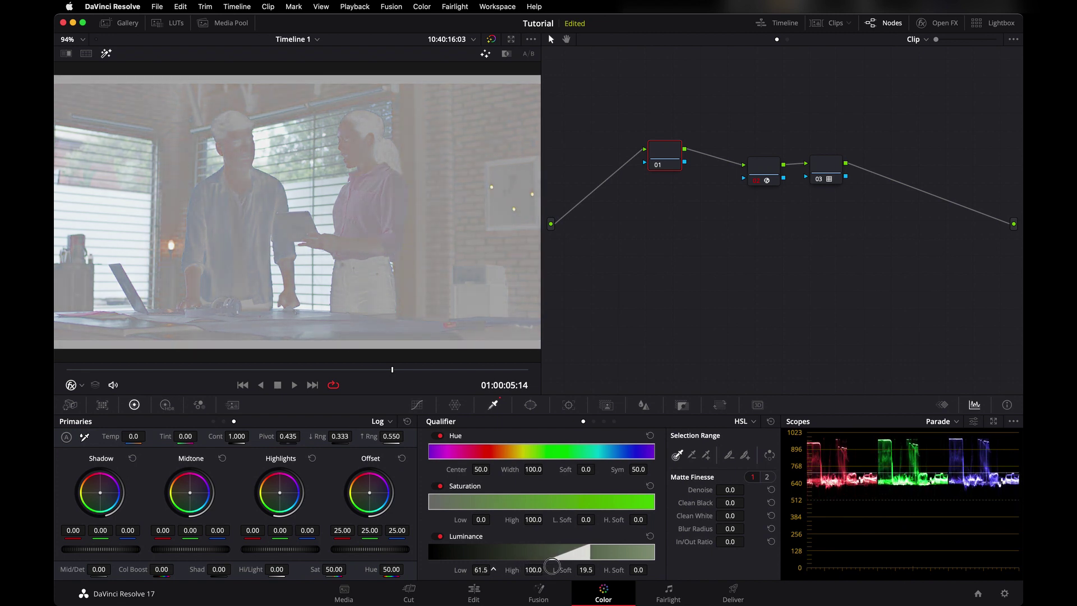
key("shift+h")
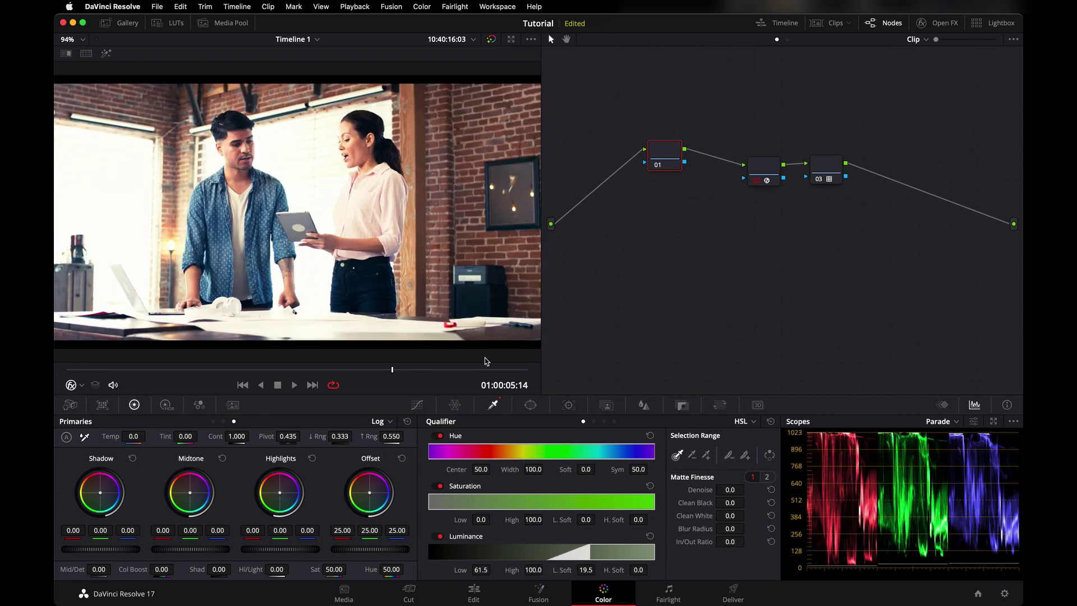
left_click(214, 422)
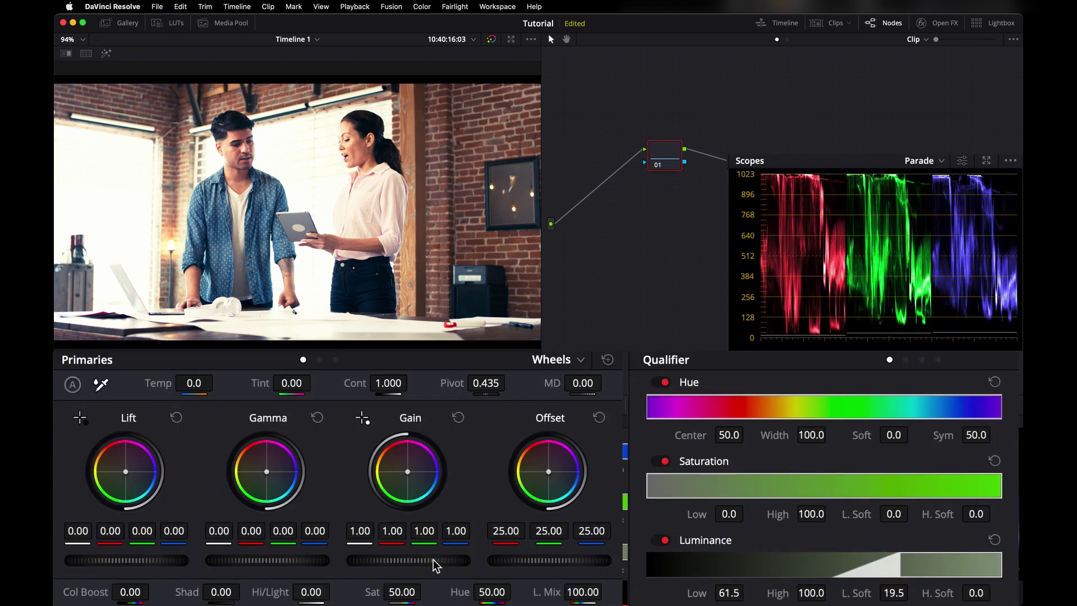
Step: Lower the node's gain to 0.66 and gamma to -0.03, then fine-tune luminance low to 61.9
mouse_move(437, 566)
left_mouse_down()
mouse_move(257, 522)
mouse_move(260, 512)
mouse_move(180, 504)
mouse_move(537, 302)
mouse_move(502, 287)
mouse_move(613, 284)
left_mouse_up()
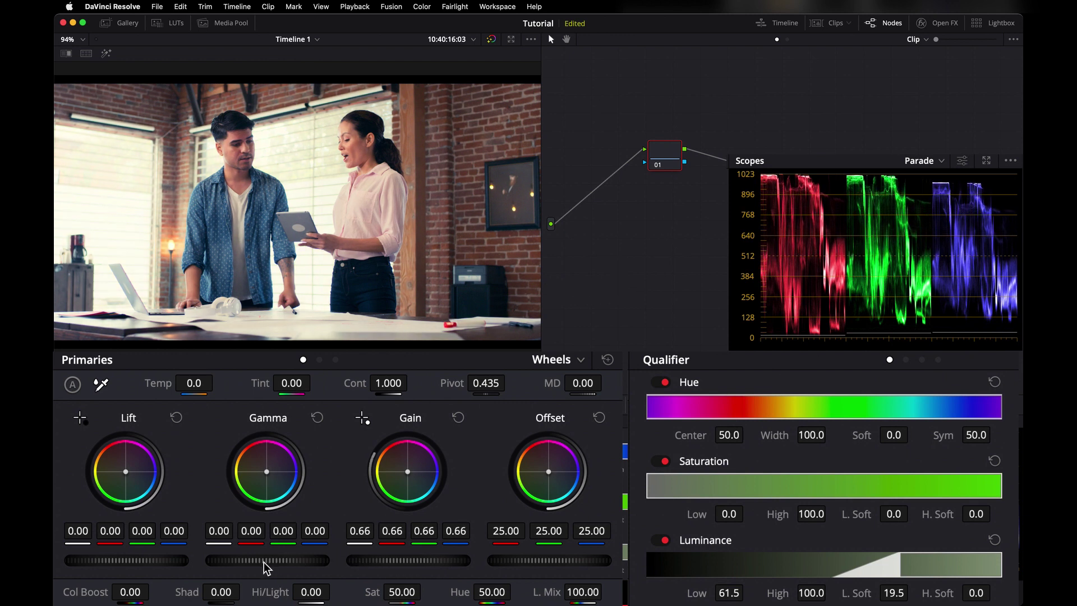
mouse_move(266, 568)
left_mouse_down()
mouse_move(269, 559)
mouse_move(162, 542)
mouse_move(181, 544)
left_mouse_up()
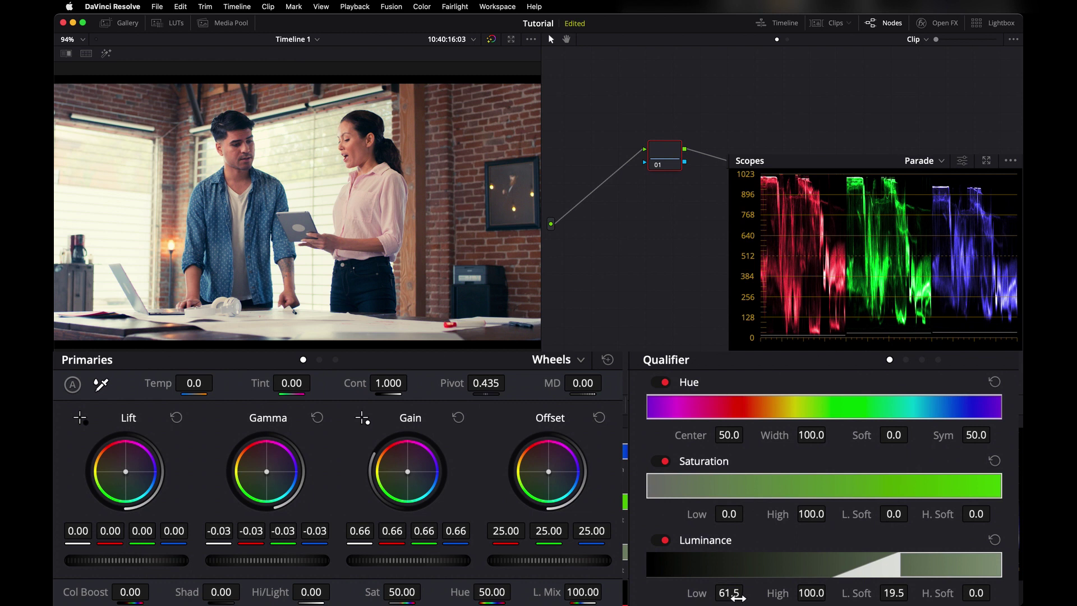
left_click_drag(738, 596, 728, 593)
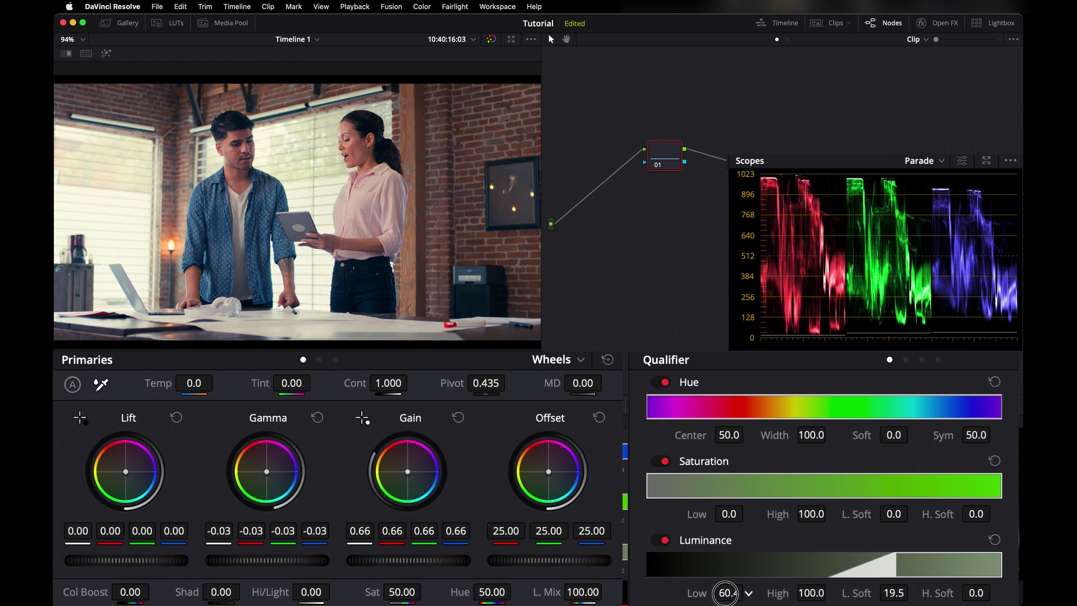
left_click_drag(727, 593, 735, 593)
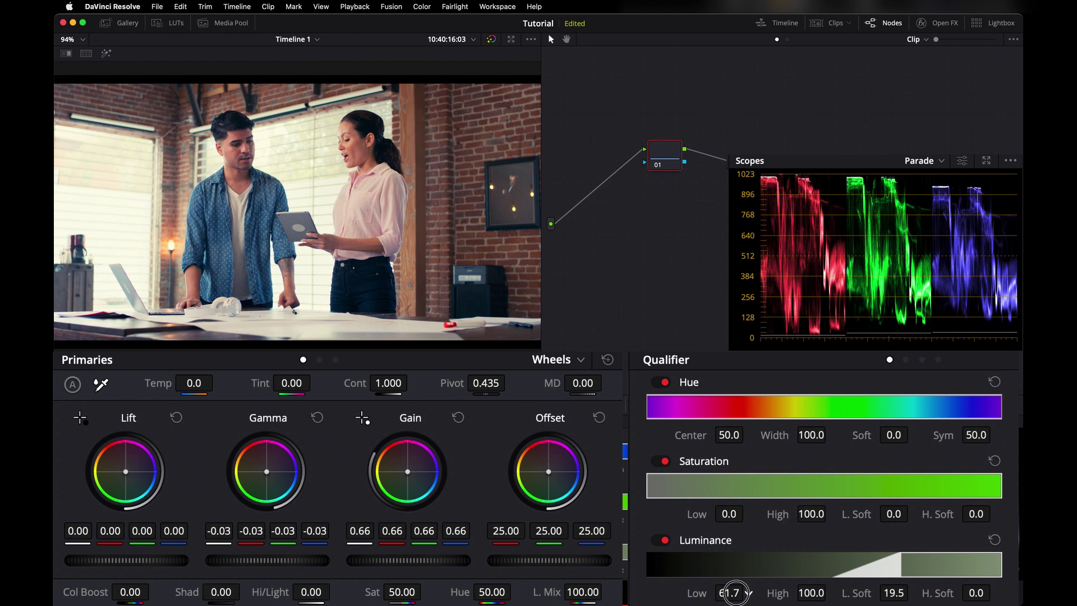
left_click_drag(735, 592, 739, 593)
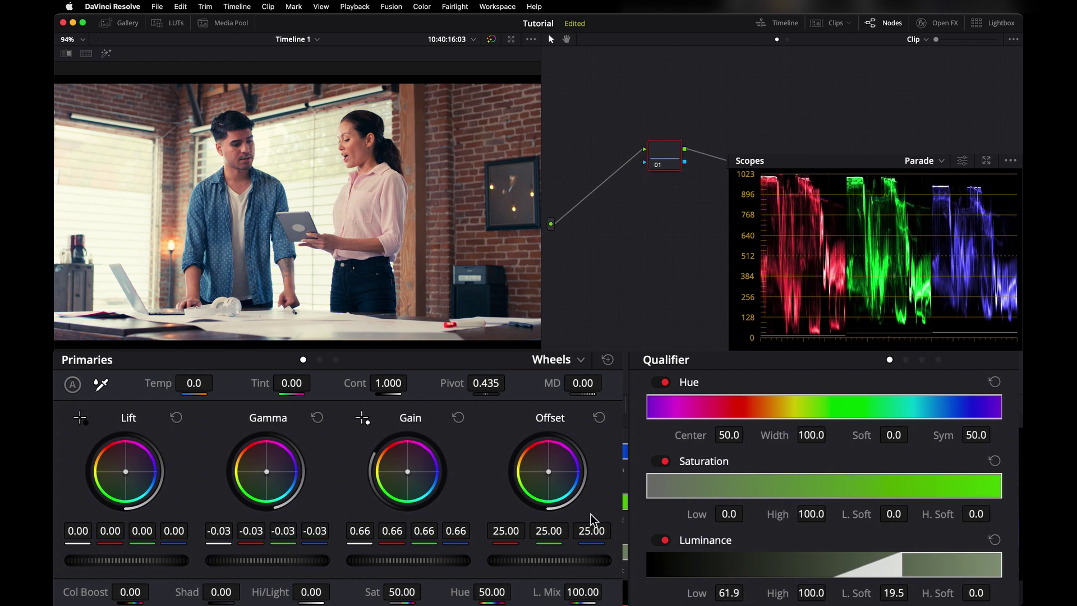
left_click(653, 407)
Step: Return the Hue qualifier range to its default alignment
left_click_drag(654, 408, 680, 409)
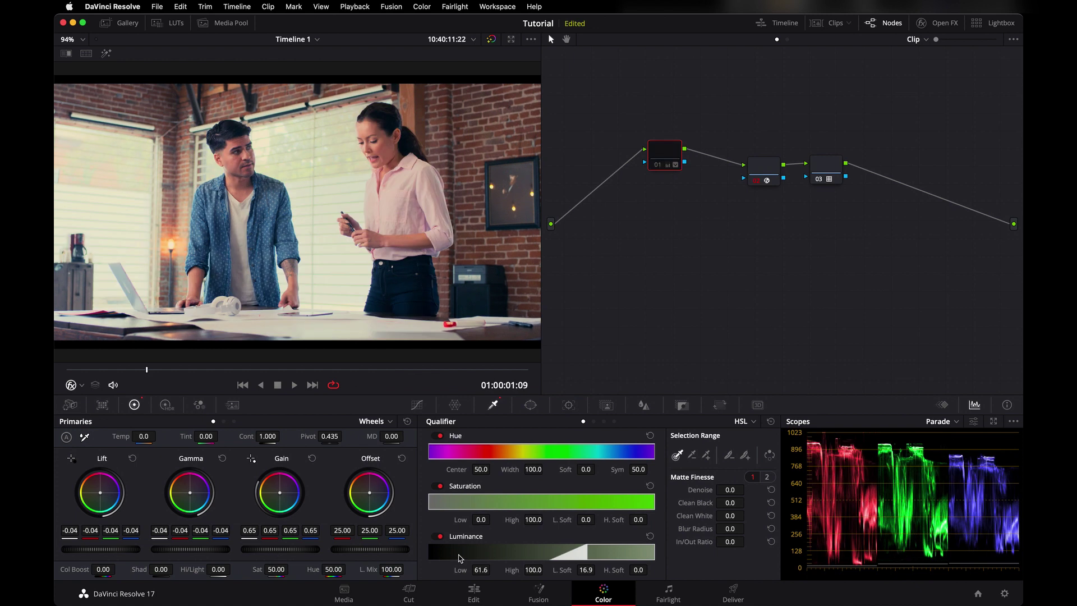
key("ctrl+d")
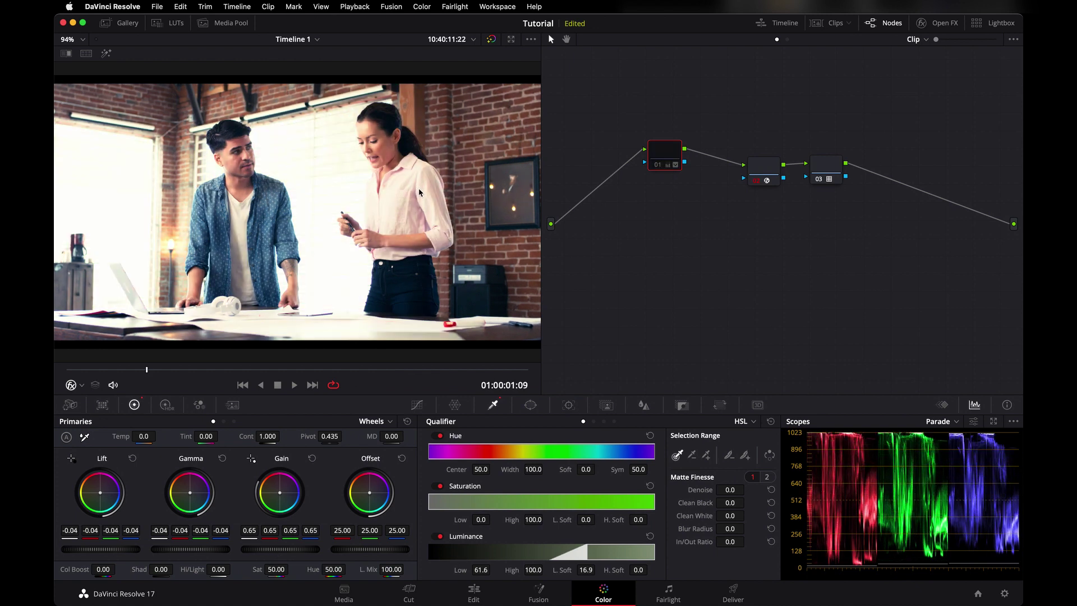
key("ctrl+d")
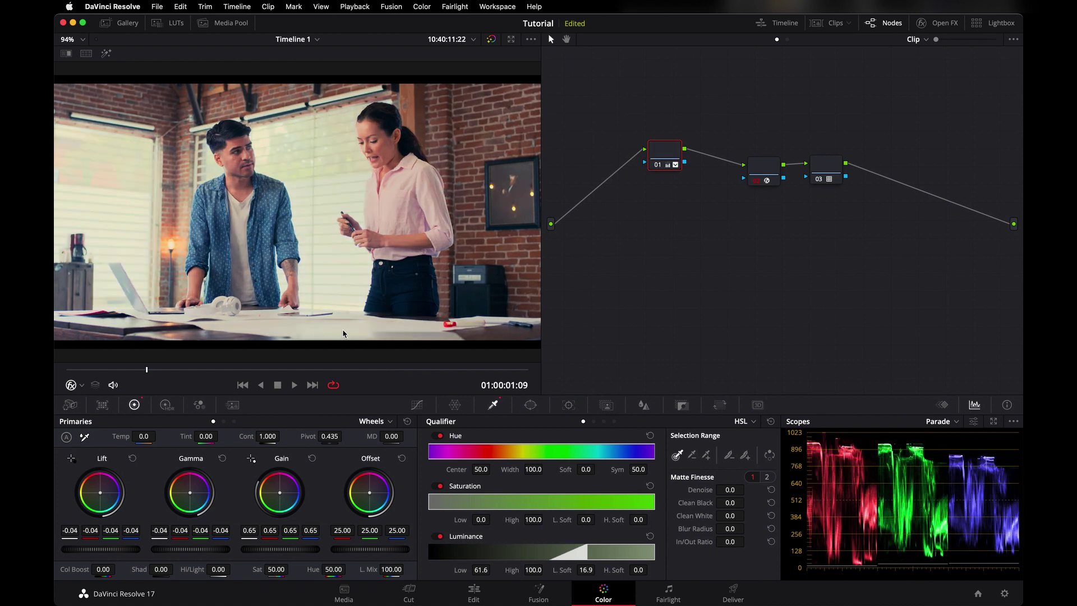
key("ctrl+d")
key("ctrl+d")
key("ctrl+d")
key("ctrl+d")
key("ctrl+d")
key("ctrl+d")
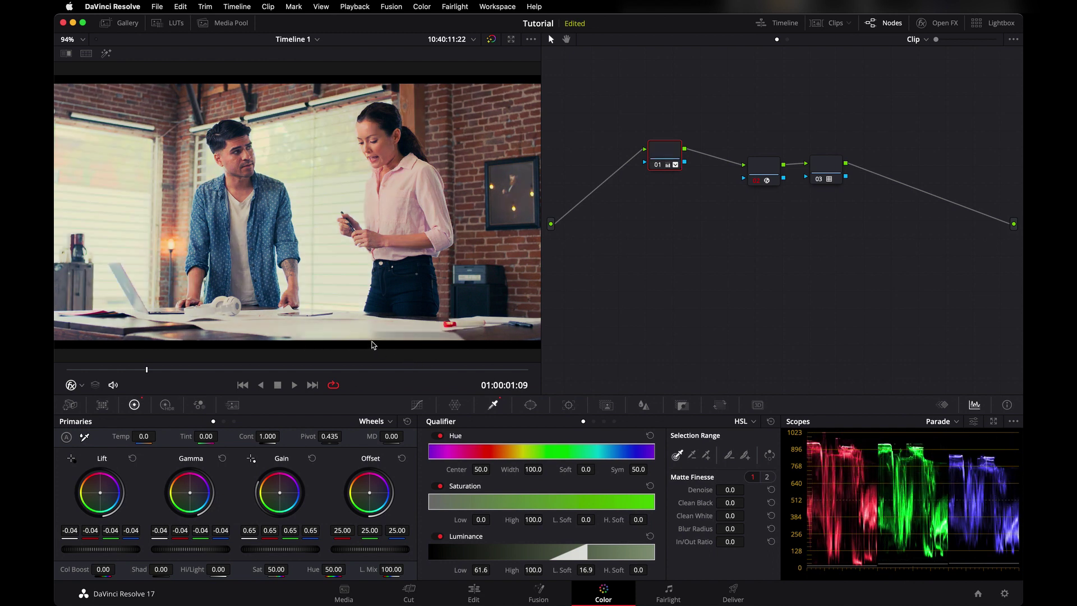